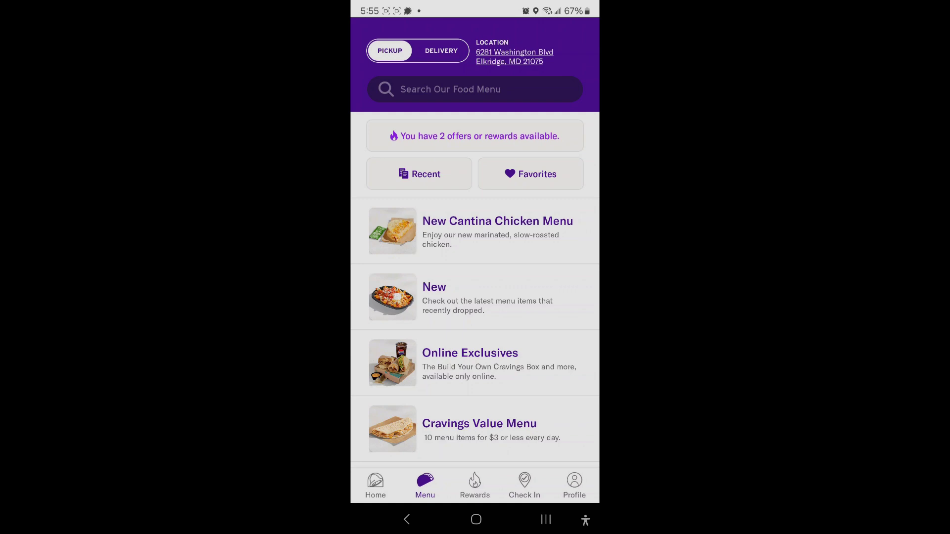
Step: Search for 'Chicken Enchilada Burrito', open its product page and start customizing it
left_click(497, 88)
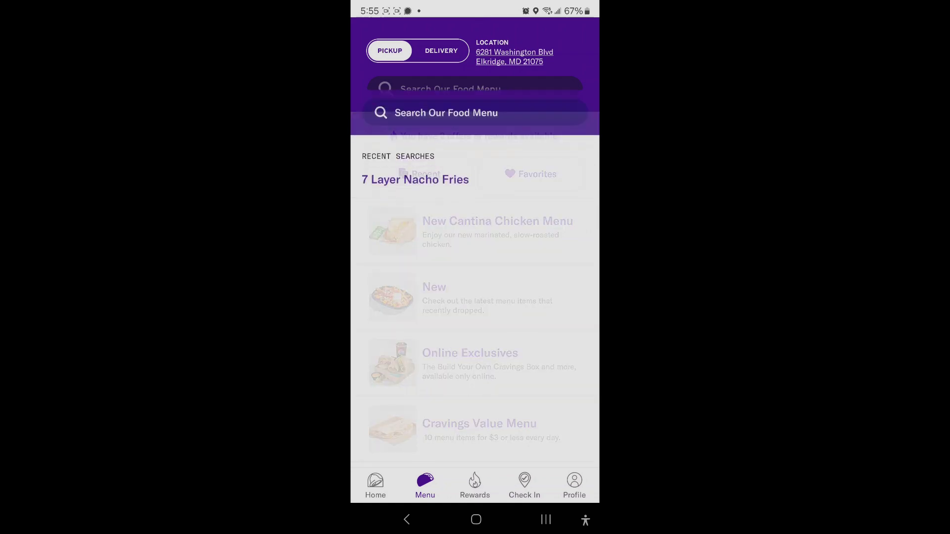
left_click(487, 88)
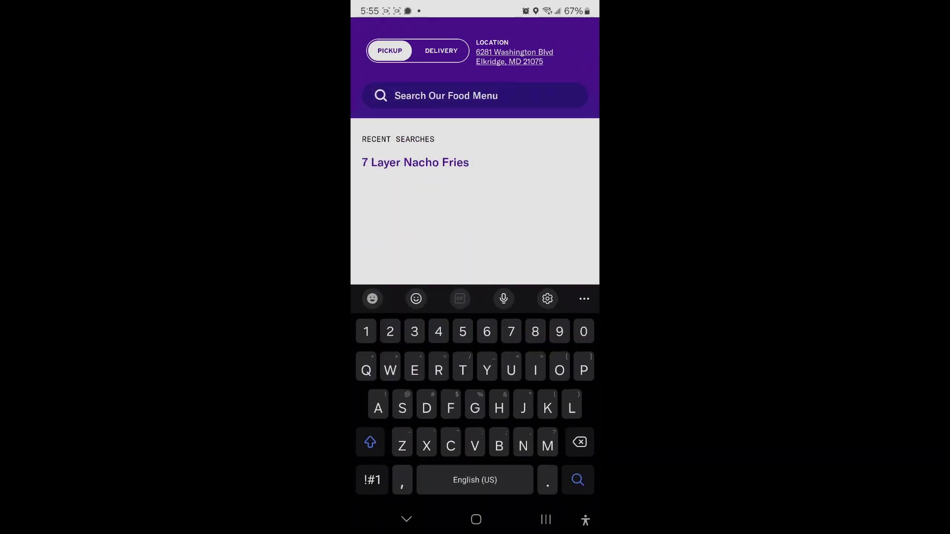
type("chic")
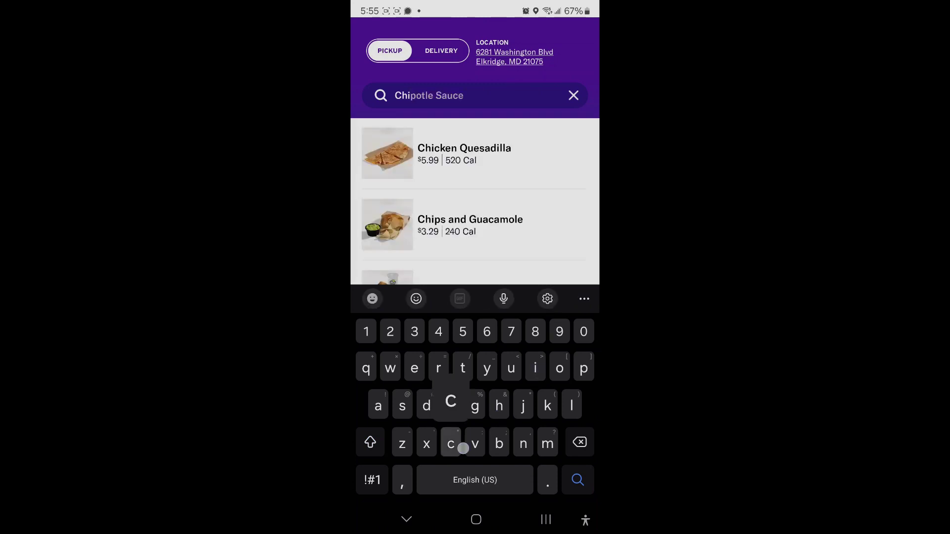
type("kr")
key("BackSpace")
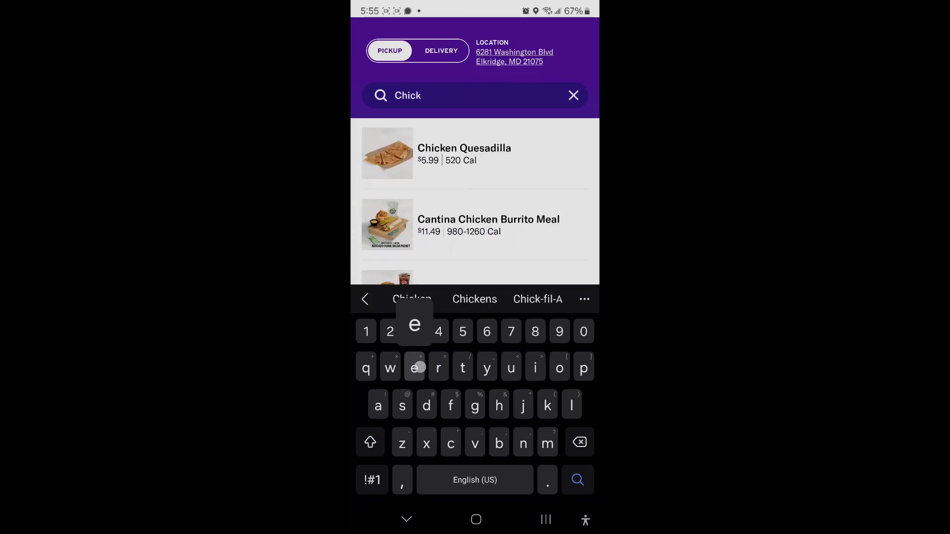
type("en Enchilada Burrito")
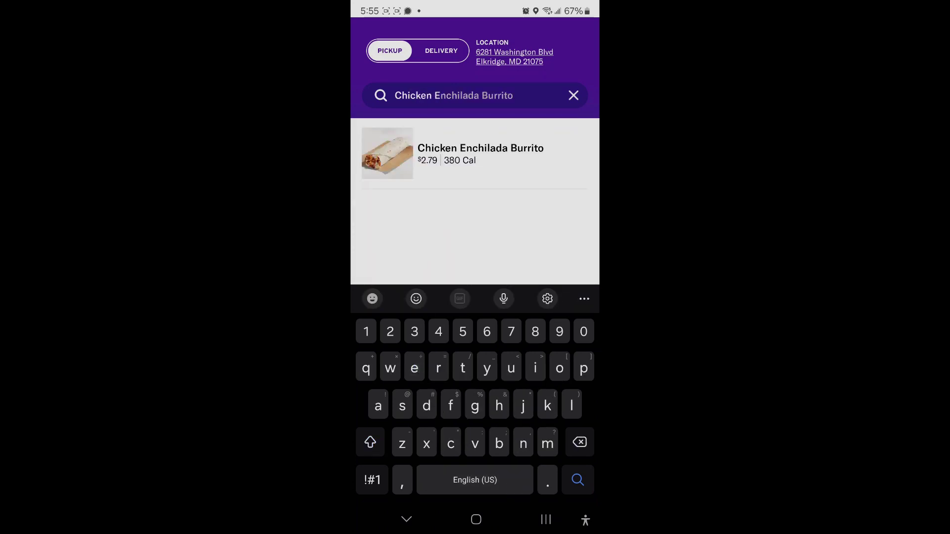
left_click(476, 153)
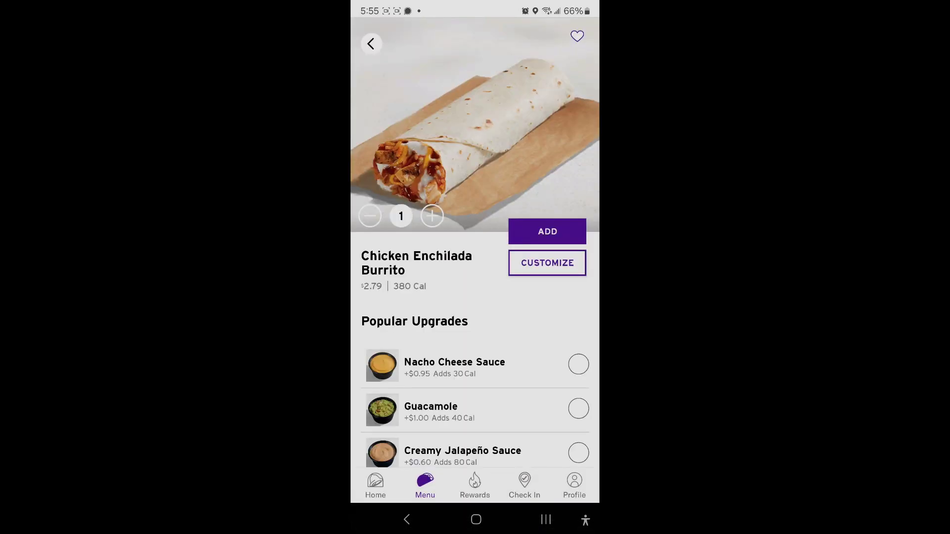
left_click(547, 263)
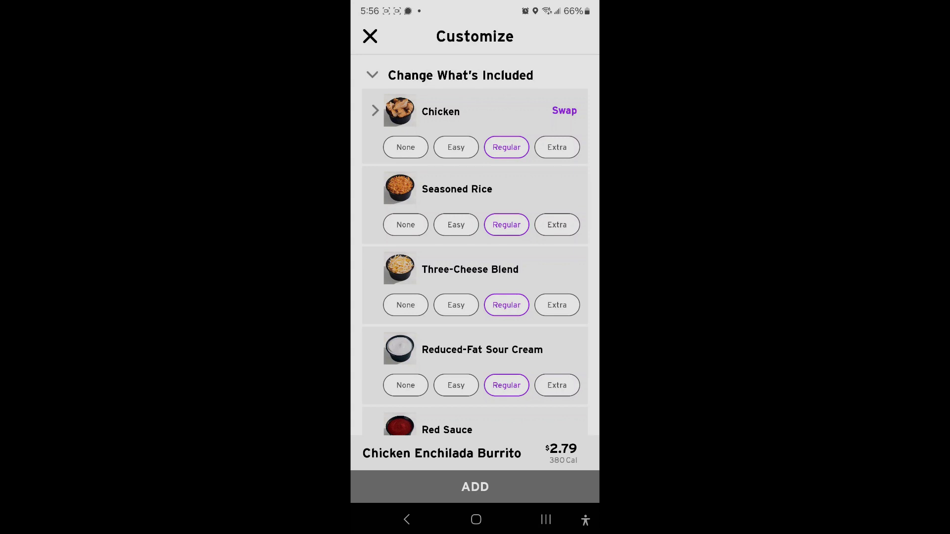
Step: Set Seasoned Rice, Reduced-Fat Sour Cream and Red Sauce to None
left_click(405, 224)
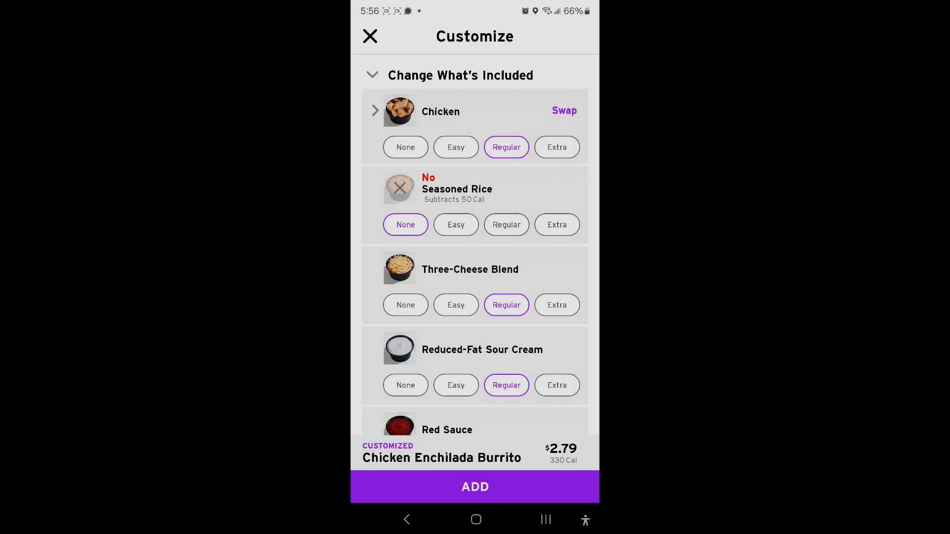
scroll(476, 260, "down", 3)
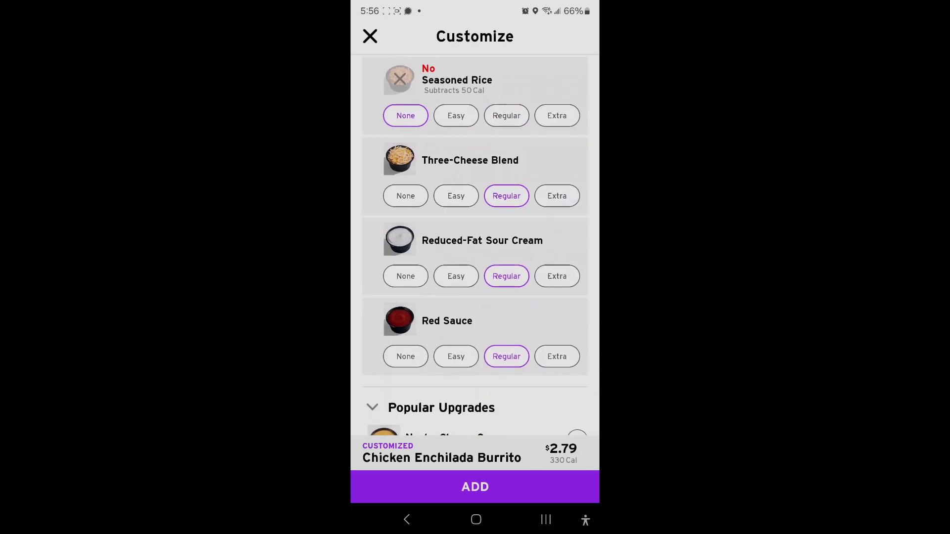
left_click(405, 277)
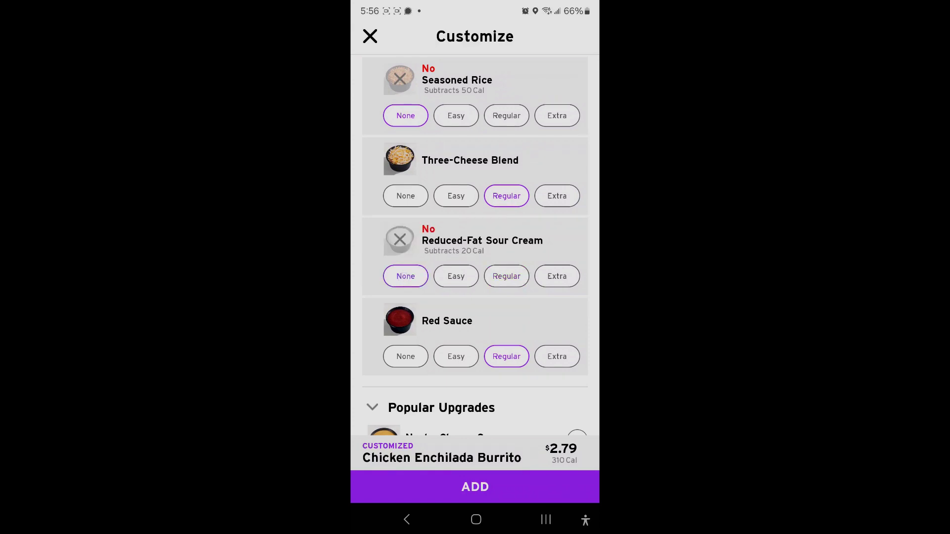
scroll(475, 260, "down", 3)
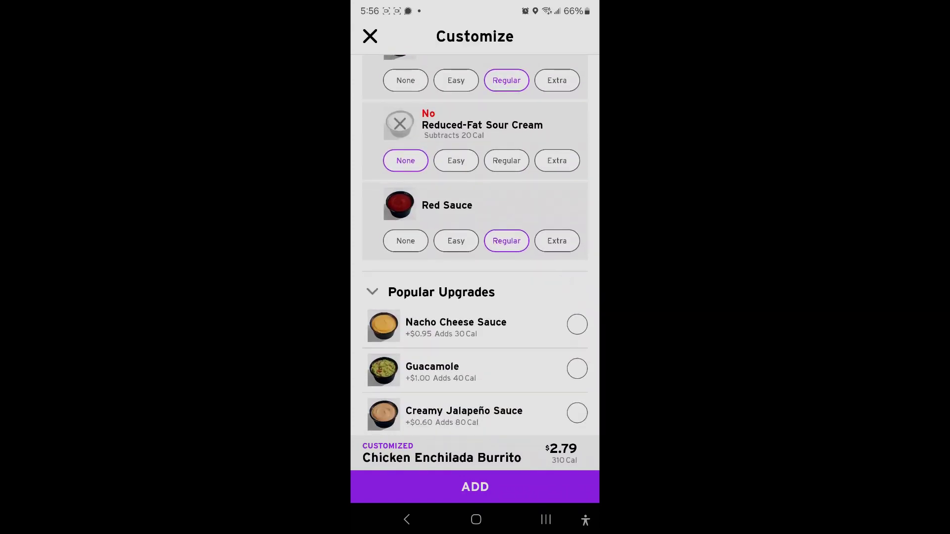
left_click(406, 241)
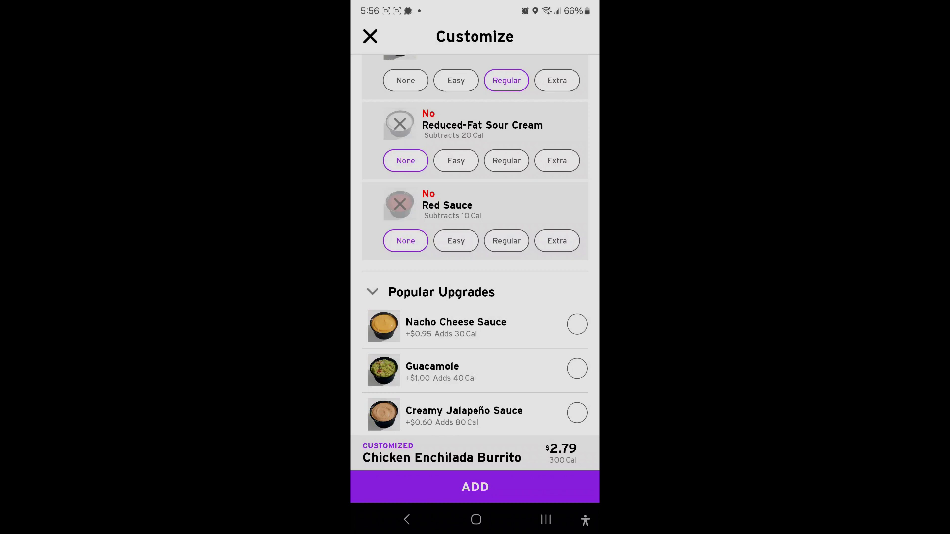
scroll(572, 290, "down", 4)
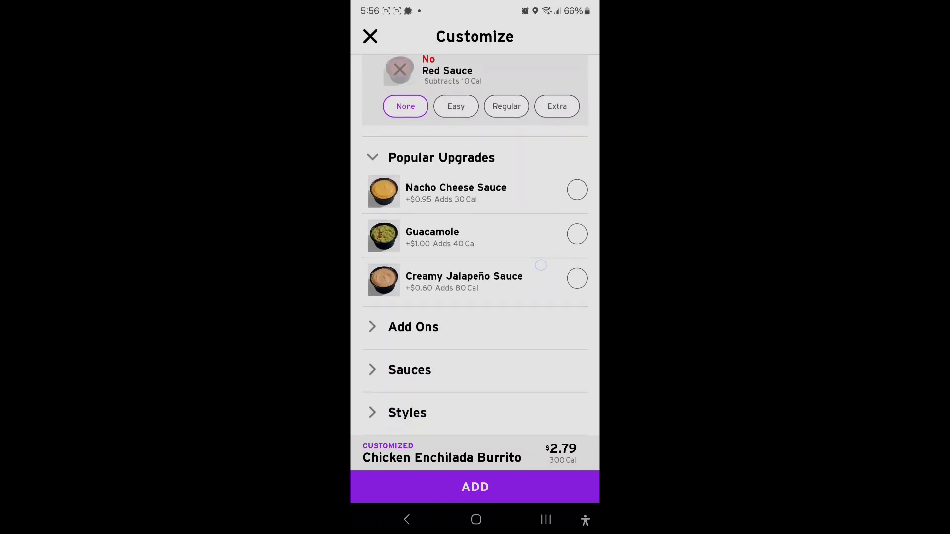
Step: Add Fiesta Strips, Lettuce and Tomatoes from the Add Ons list
left_click(562, 327)
scroll(475, 297, "down", 2)
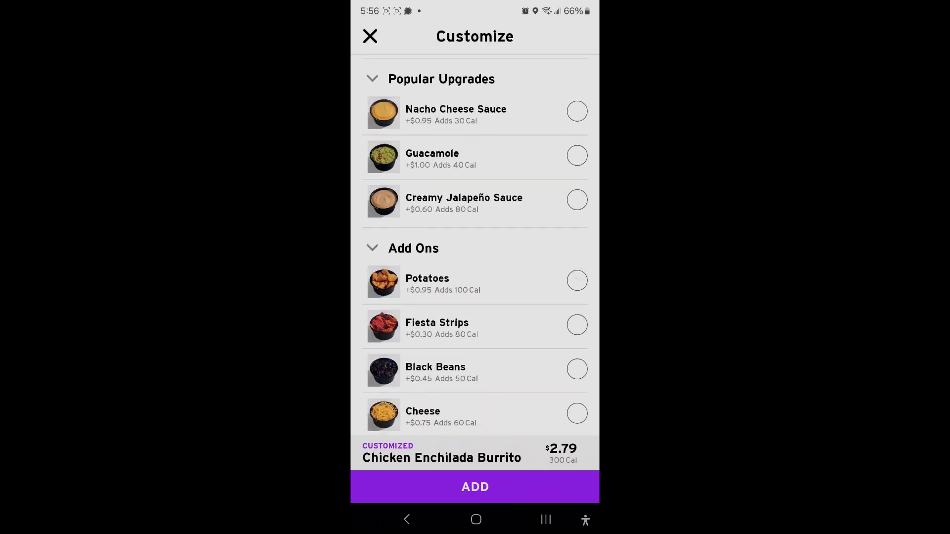
scroll(475, 297, "down", 1)
left_click(576, 284)
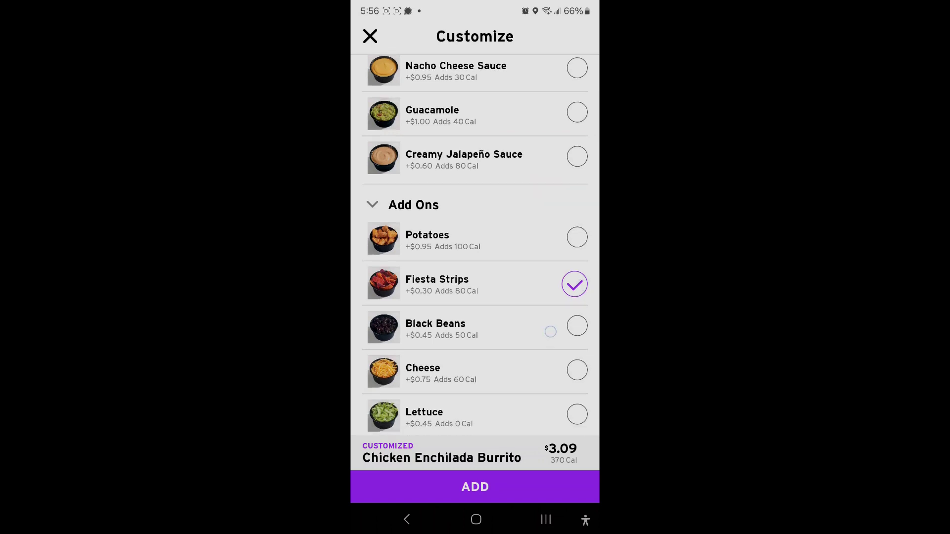
scroll(551, 331, "down", 2)
scroll(551, 331, "down", 2)
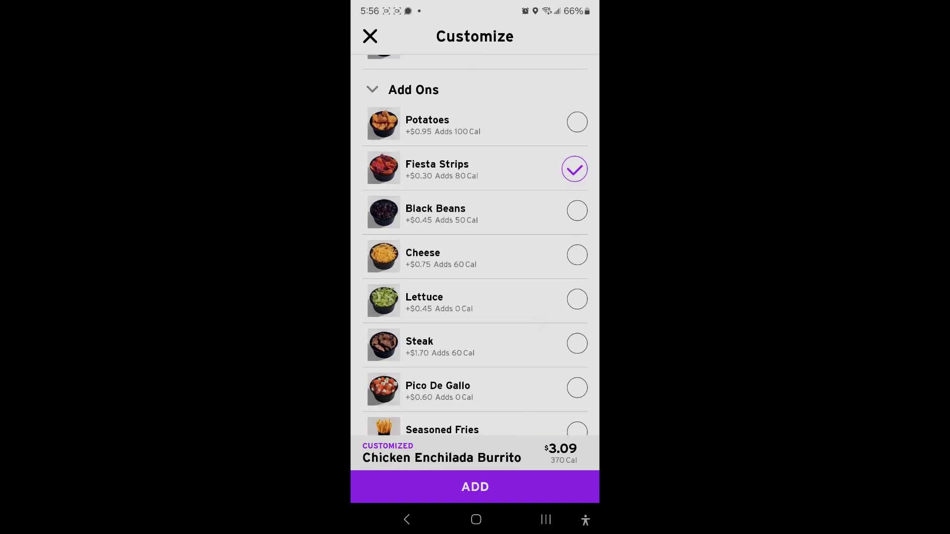
left_click(577, 300)
scroll(475, 297, "down", 2)
scroll(475, 297, "down", 2)
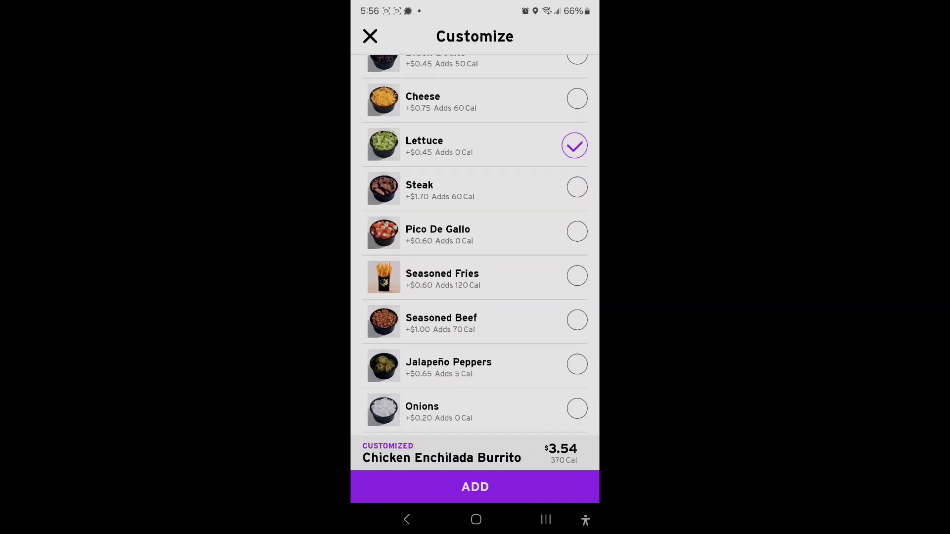
scroll(476, 298, "down", 2)
left_click(577, 356)
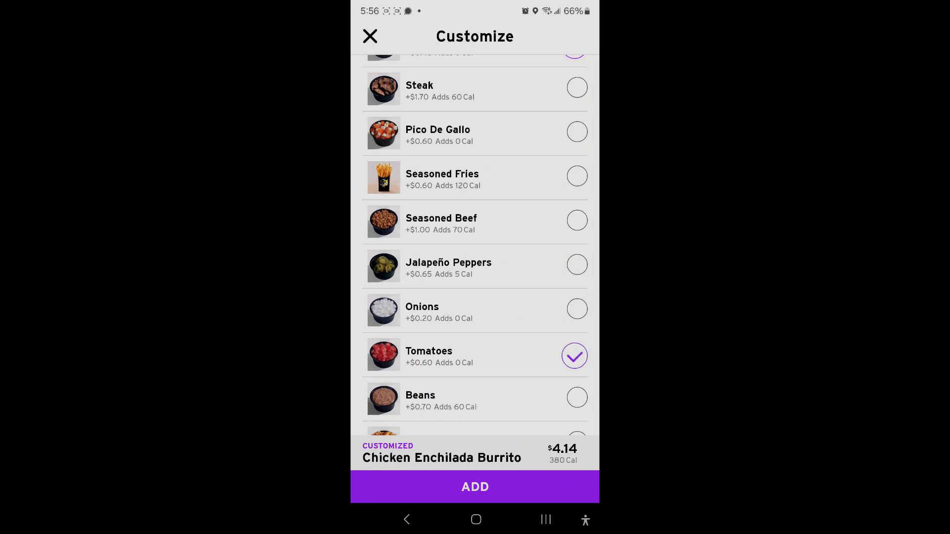
scroll(475, 298, "down", 2)
scroll(475, 297, "down", 2)
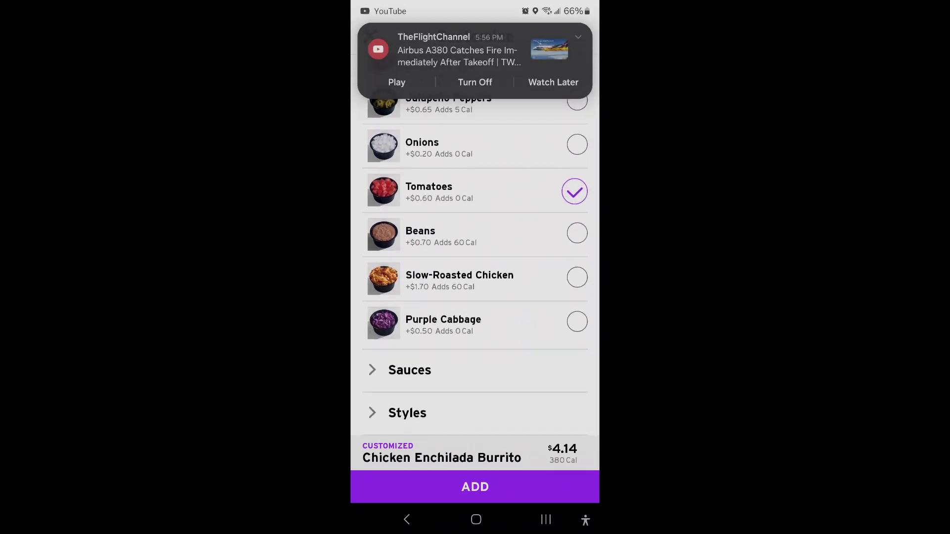
Step: Add Chipotle Sauce and Avocado Ranch Sauce from the Sauces list
left_click(409, 370)
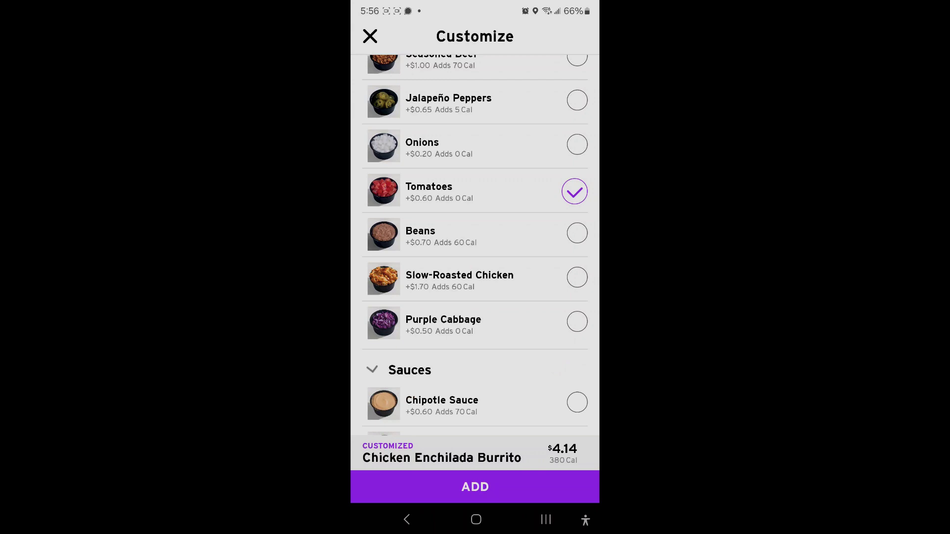
scroll(475, 297, "down", 2)
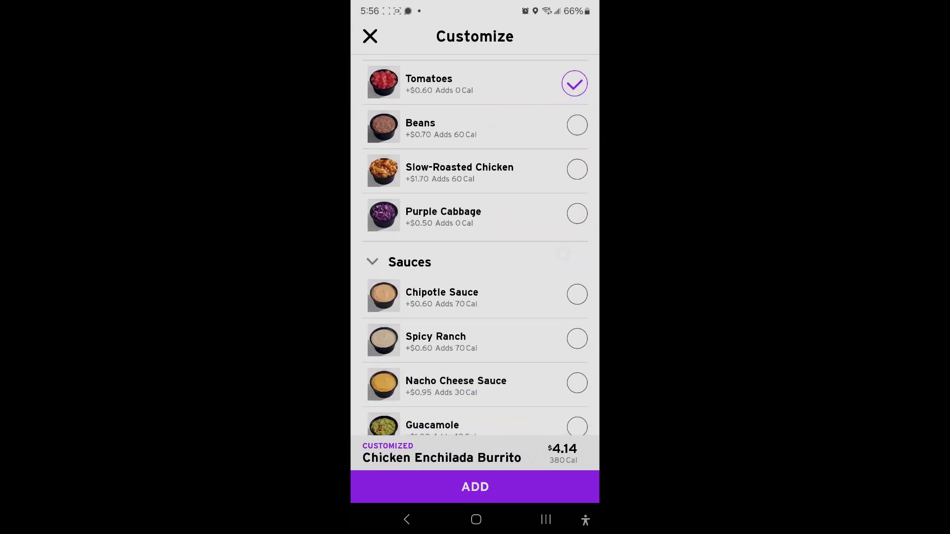
left_click(577, 295)
scroll(476, 297, "down", 2)
scroll(534, 299, "down", 1)
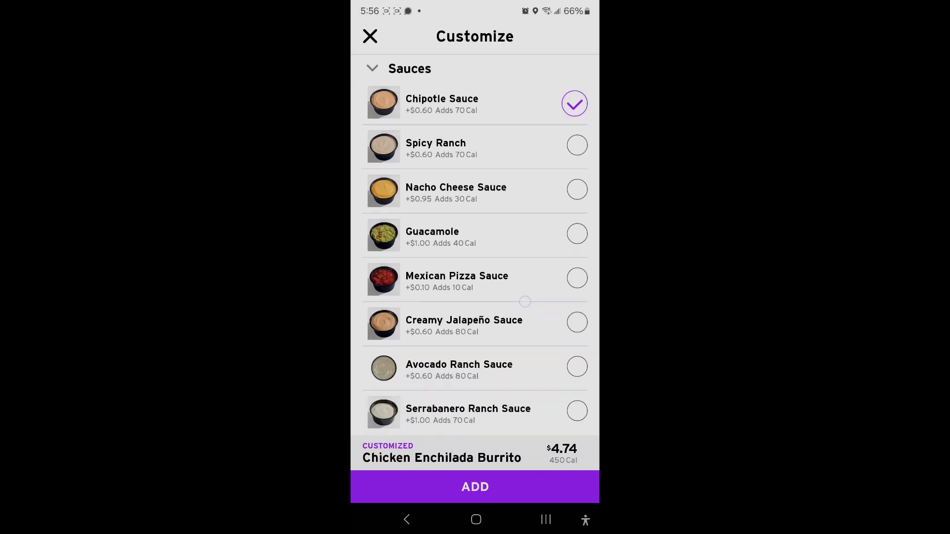
left_click(577, 369)
scroll(474, 296, "down", 1)
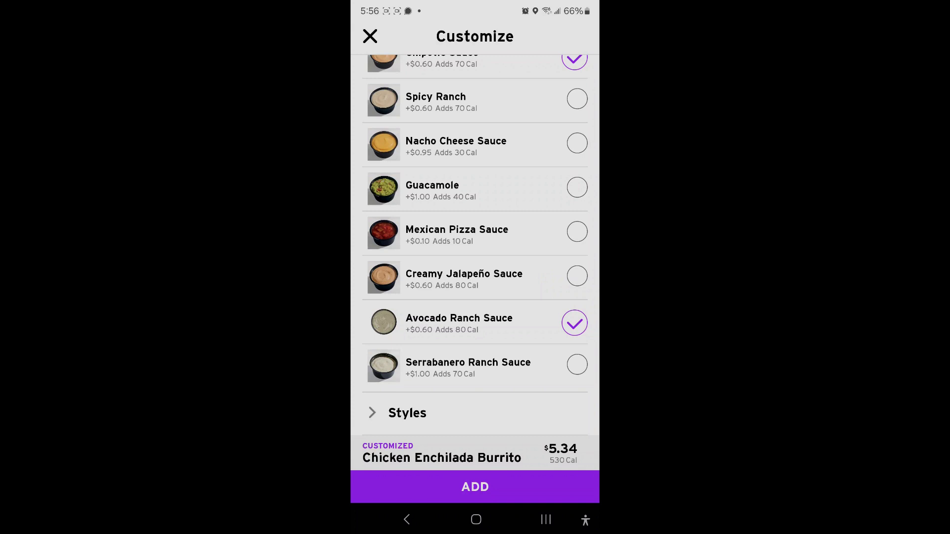
Step: Choose the Make it Grilled style and add the burrito to the bag
left_click(407, 412)
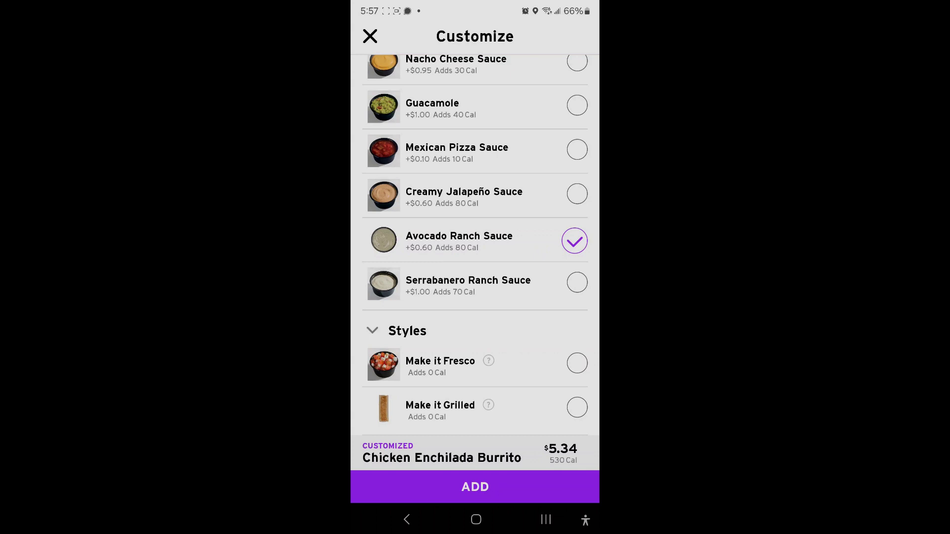
left_click(576, 408)
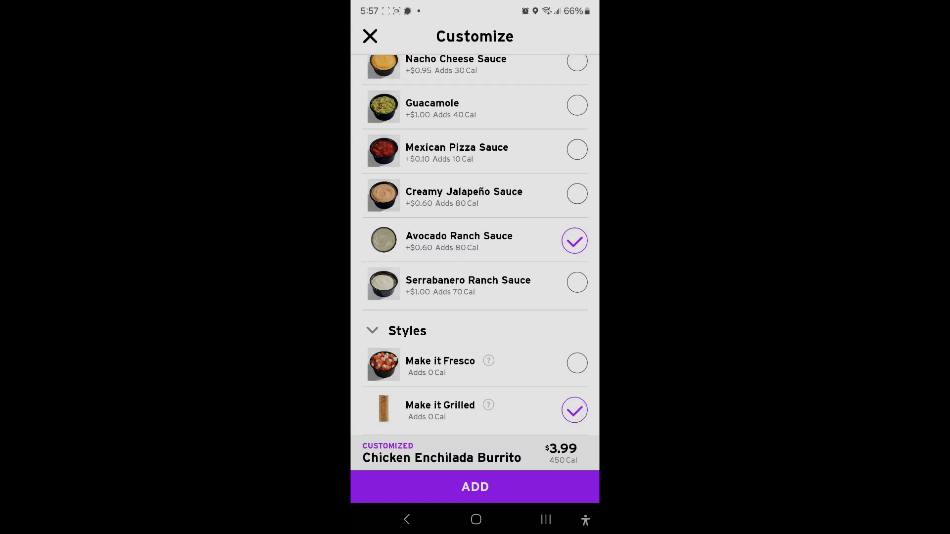
left_click(475, 486)
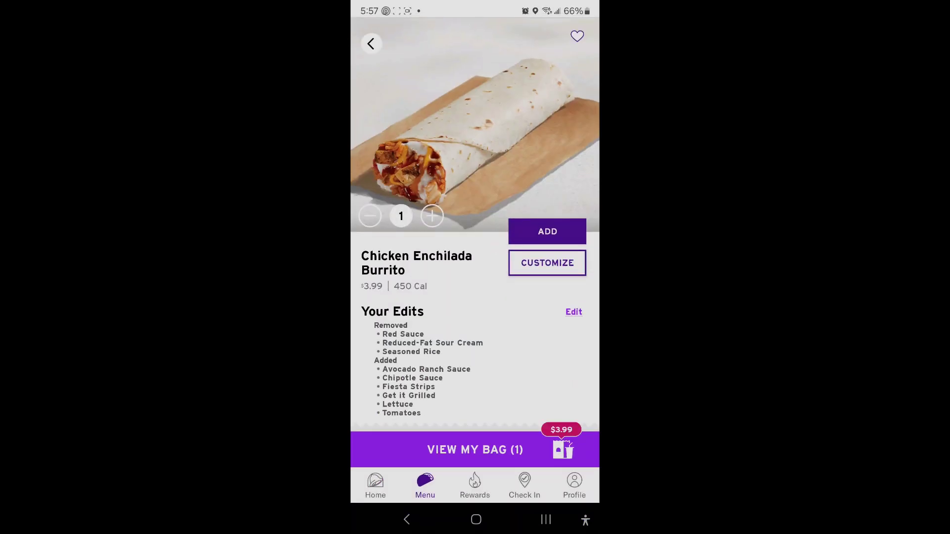
Step: Open the bag and raise the burrito quantity to 2
left_click(475, 450)
left_click(463, 99)
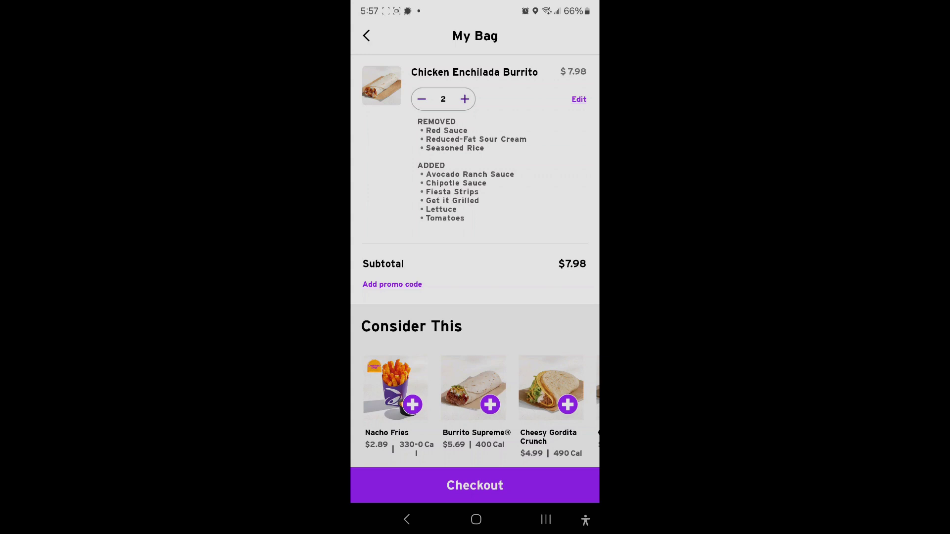
Step: Start checkout and skip the hot sauce packet offer
left_click(487, 485)
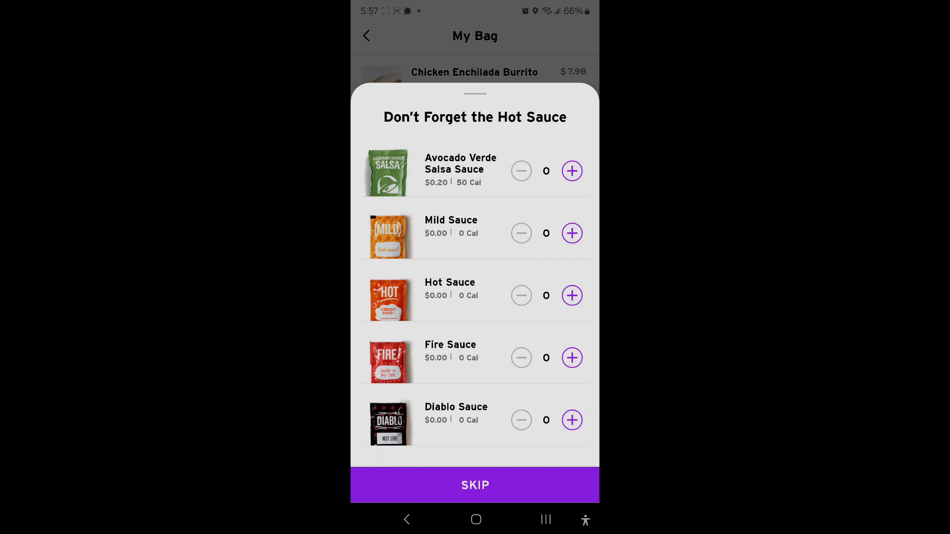
left_click(475, 486)
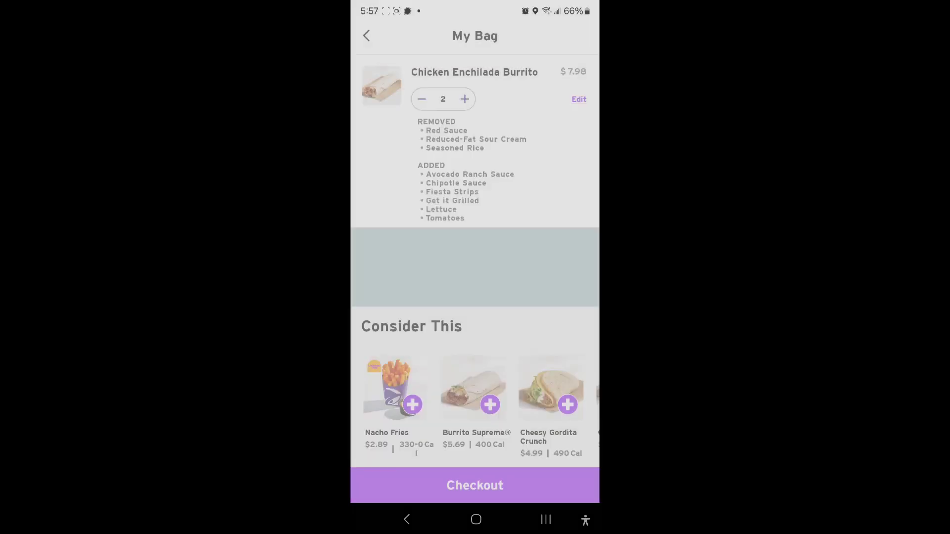